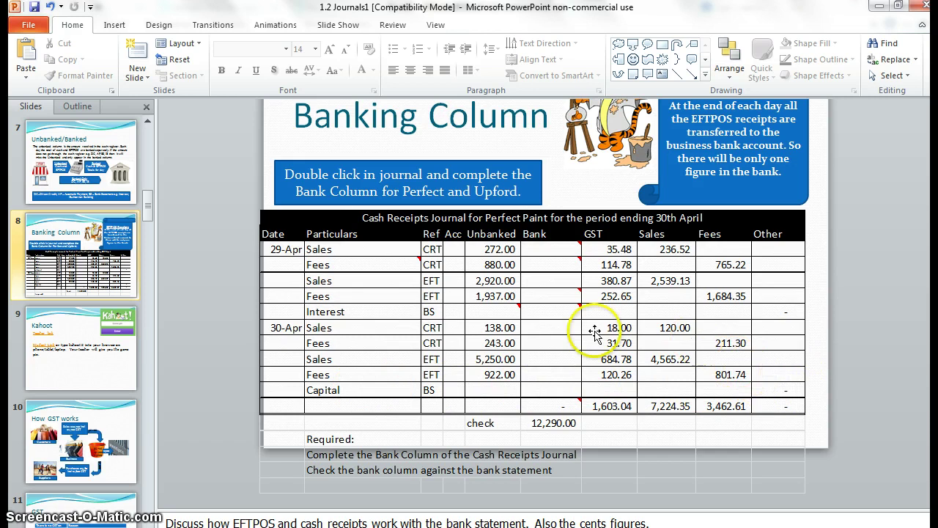
Open the embedded Cash Receipts Journal worksheet for editing in Excel and maximise its window
right_click(466, 315)
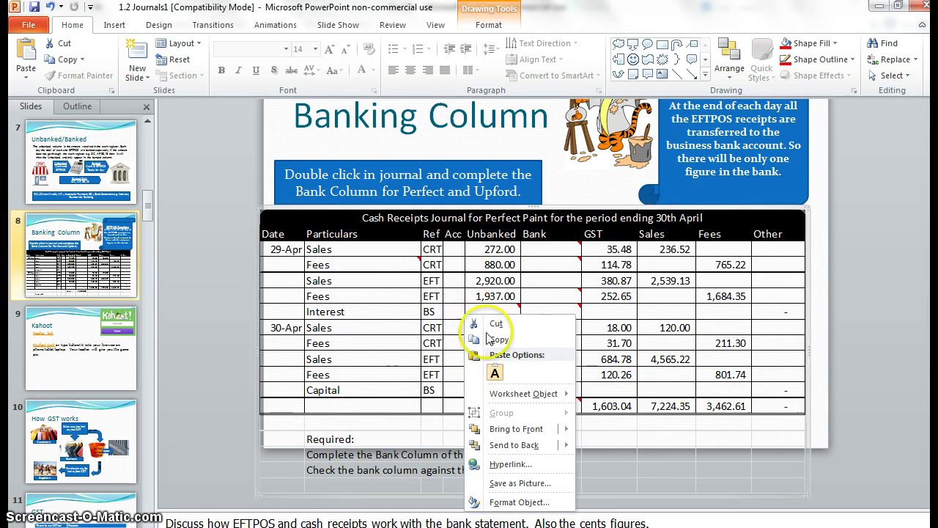
mouse_move(511, 395)
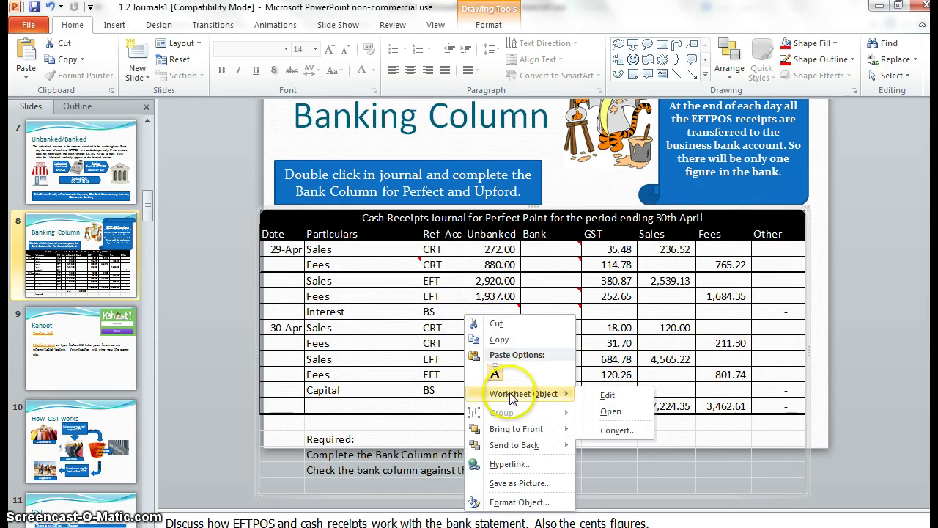
left_click(607, 394)
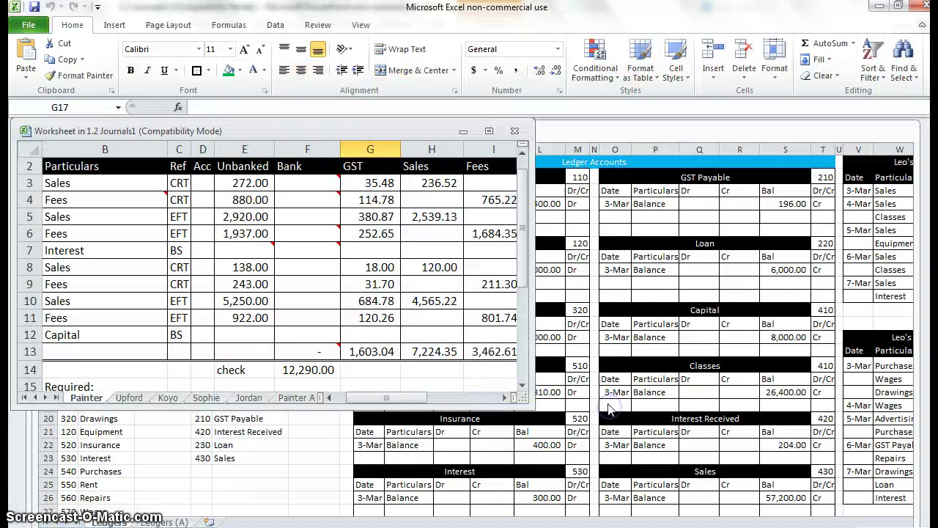
left_click(489, 130)
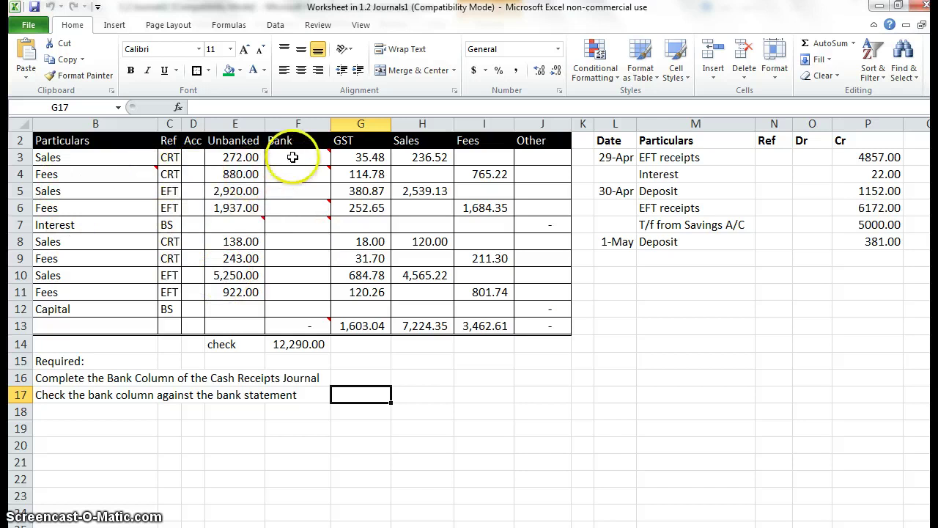
Narrow columns K, O and P so the journal and the bank statement figures fit side by side
mouse_move(293, 157)
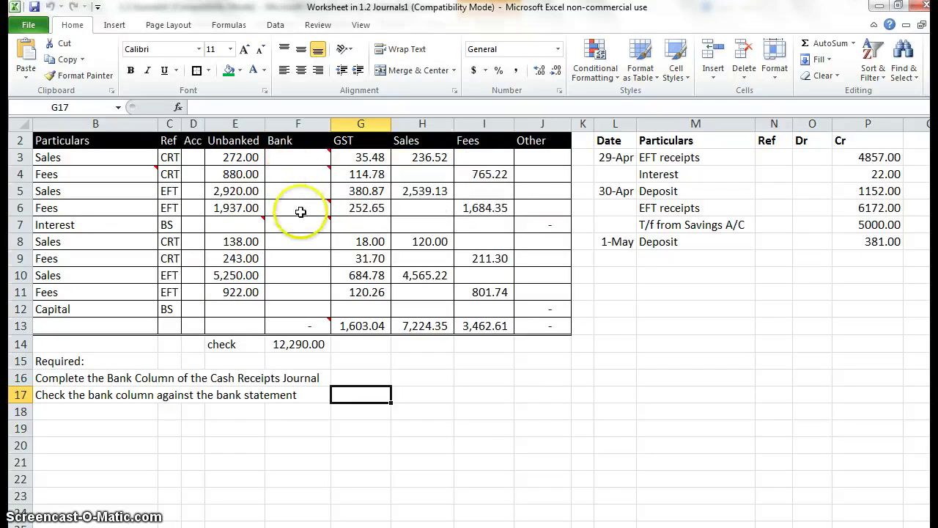
mouse_move(301, 213)
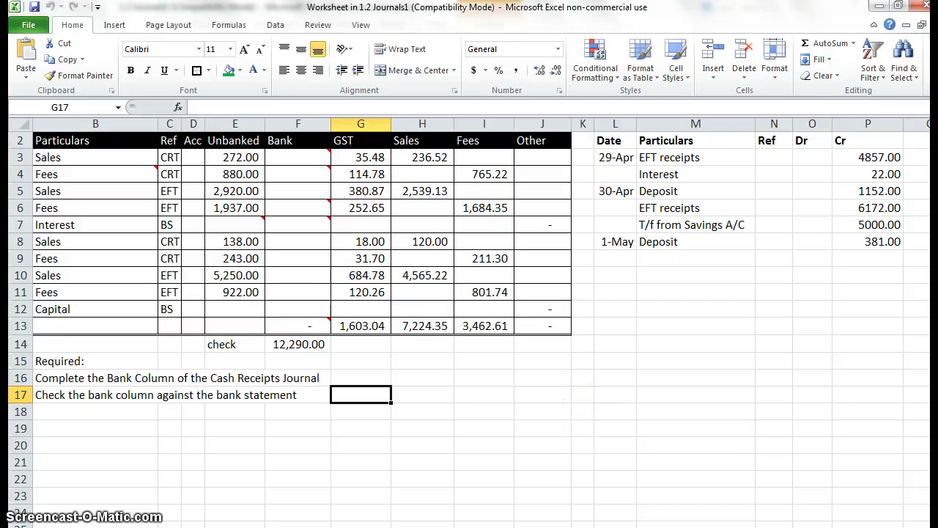
left_click_drag(630, 527, 618, 527)
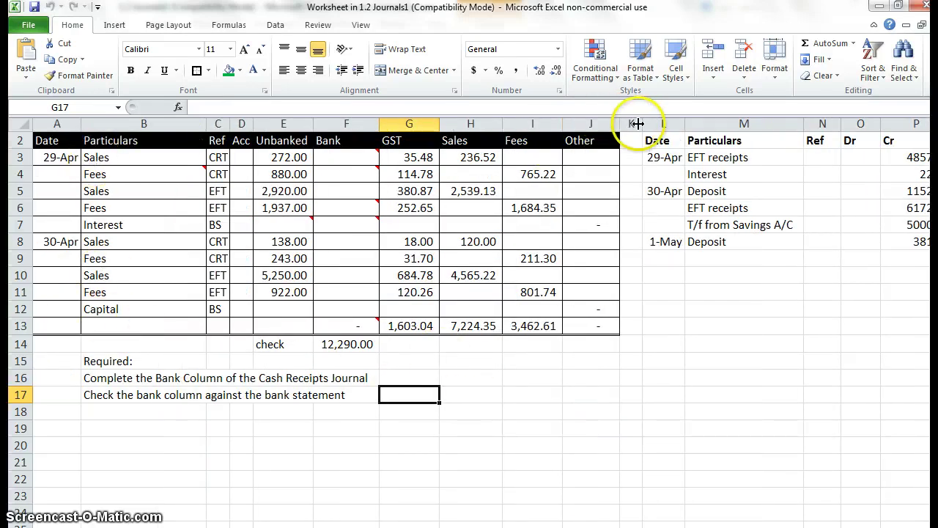
left_click_drag(642, 125, 634, 125)
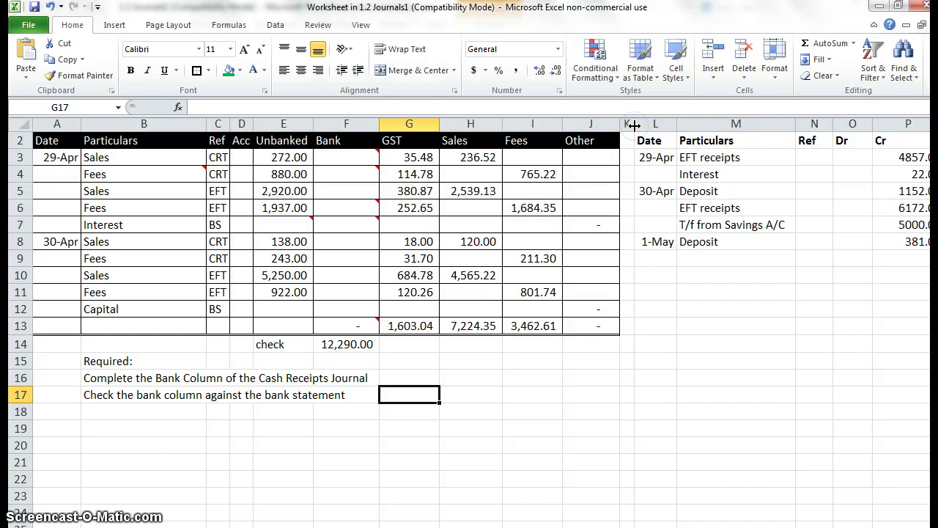
left_click_drag(871, 124, 863, 125)
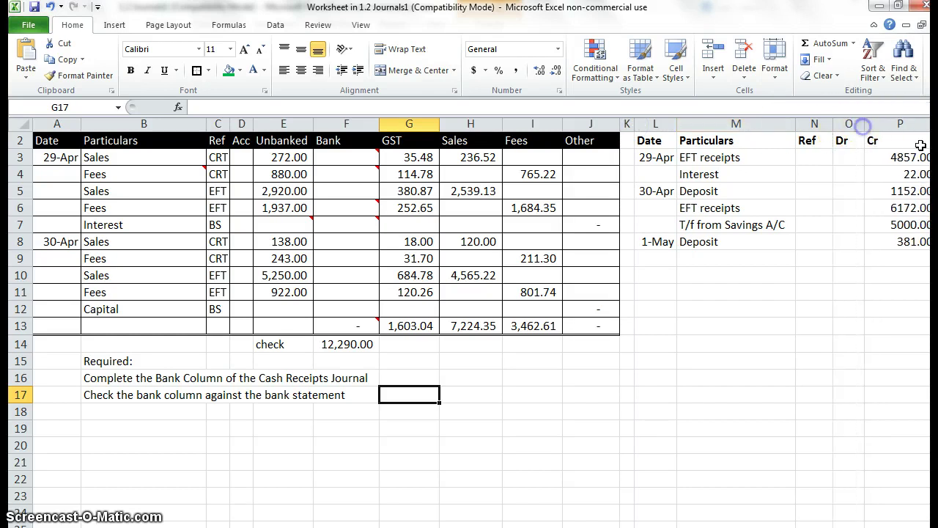
scroll(906, 271, "right", 1)
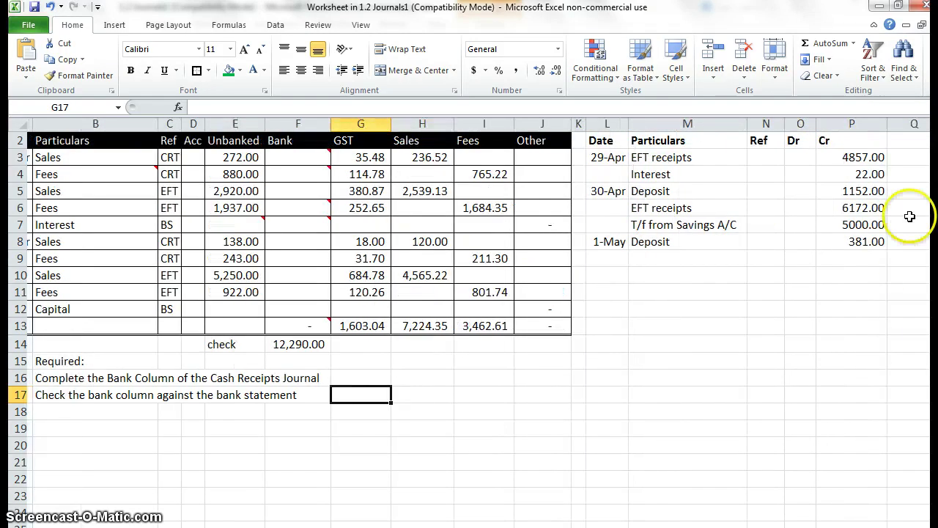
left_click_drag(887, 123, 876, 128)
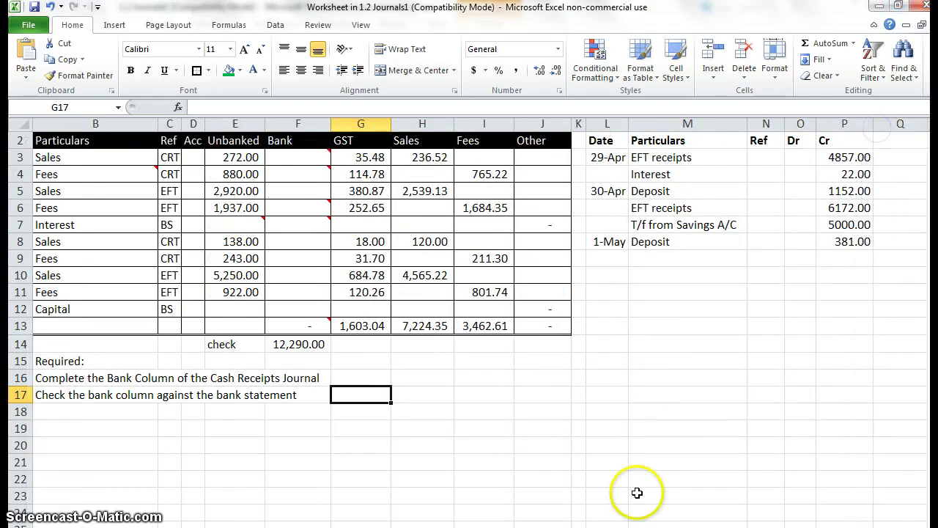
scroll(586, 484, "left", 1)
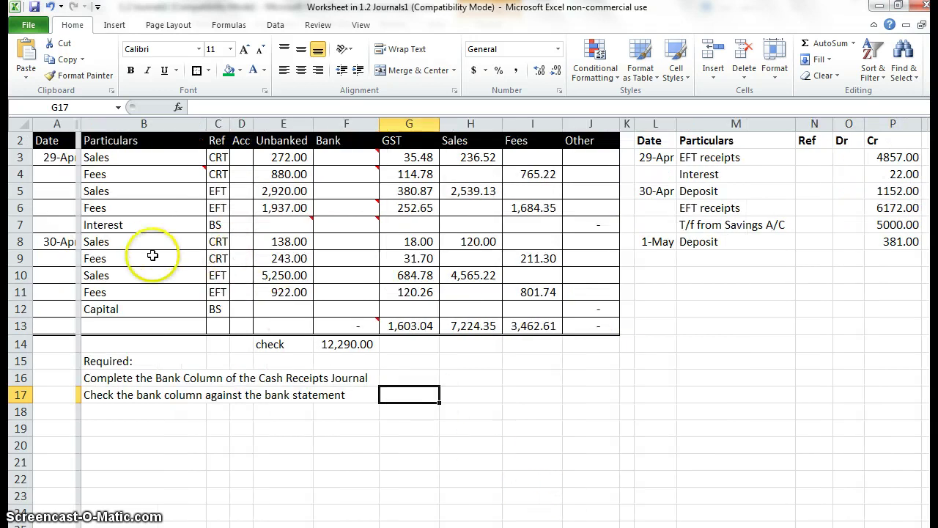
Narrow the journal's Particulars column B so the dates in column A and the bank statement show together
left_click(218, 393)
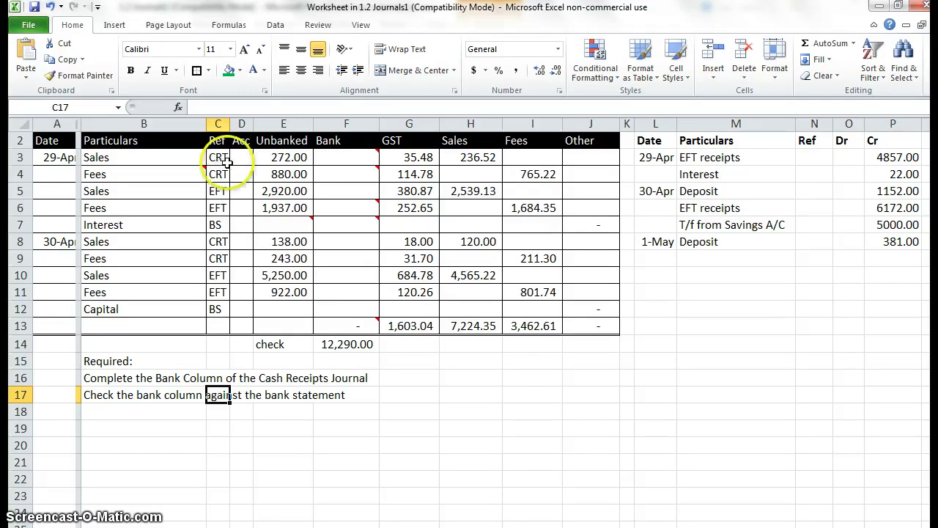
scroll(287, 160, "up", 1)
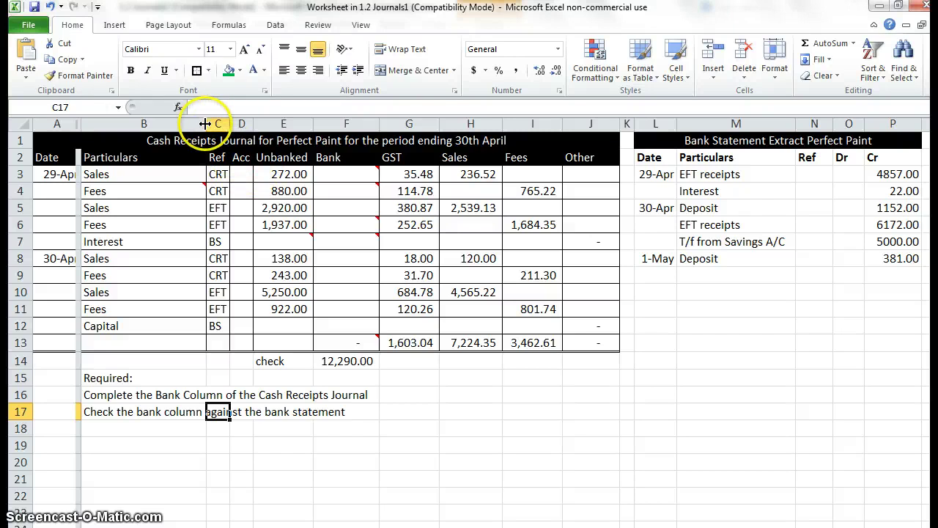
left_click_drag(207, 124, 179, 135)
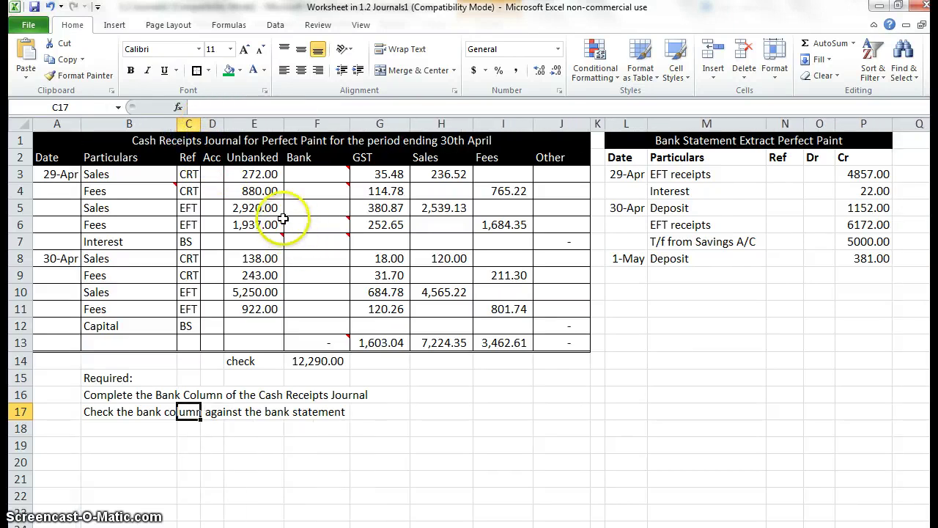
Enter =E3+E4 in Bank cell F4 for the 29 April cash register receipts and check it against the bank statement's Deposit
left_click(315, 192)
mouse_move(314, 168)
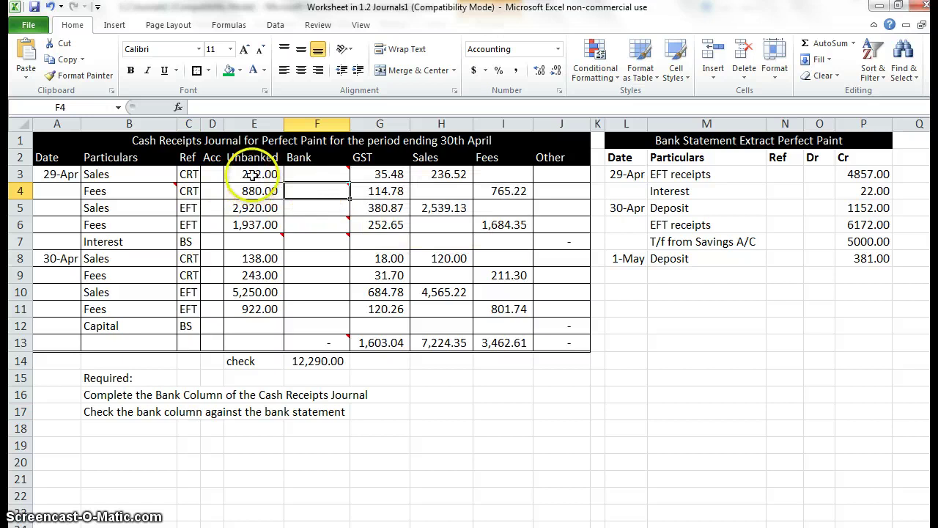
mouse_move(311, 191)
type("=")
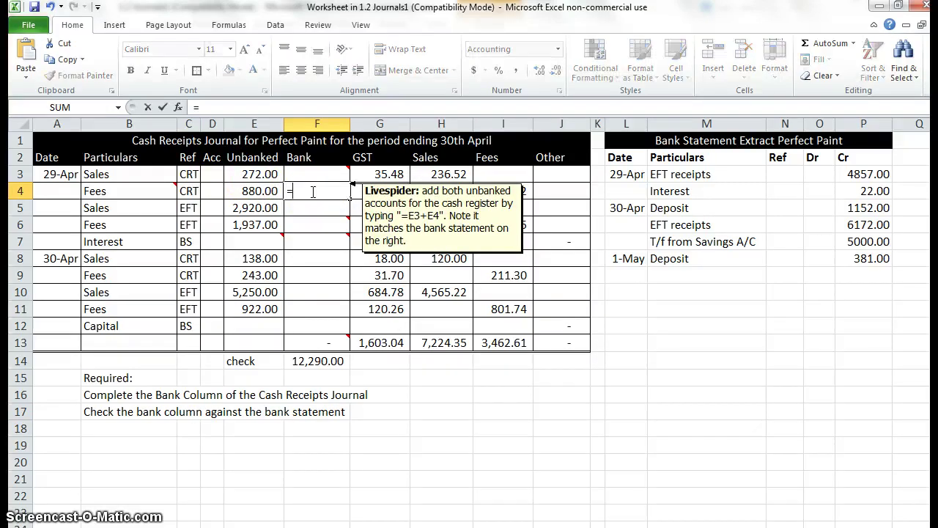
left_click(256, 173)
type("+")
left_click(261, 191)
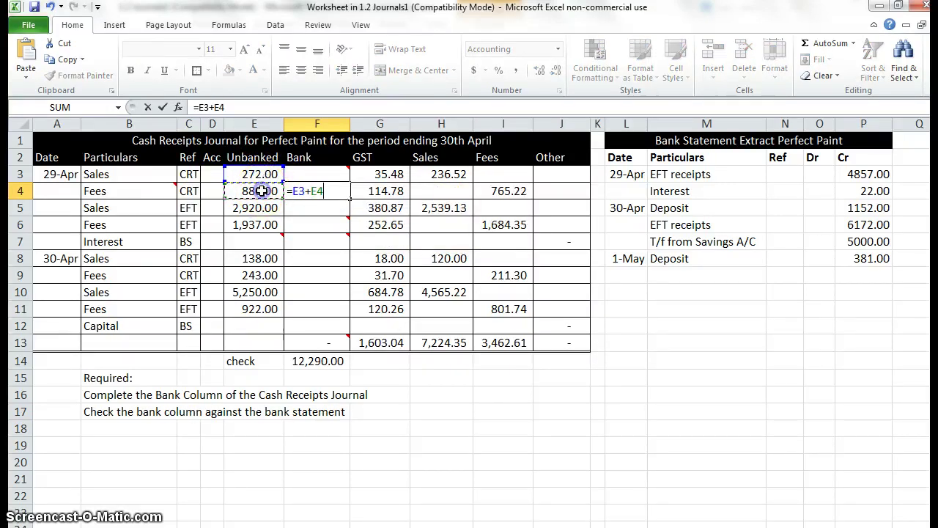
key("Return")
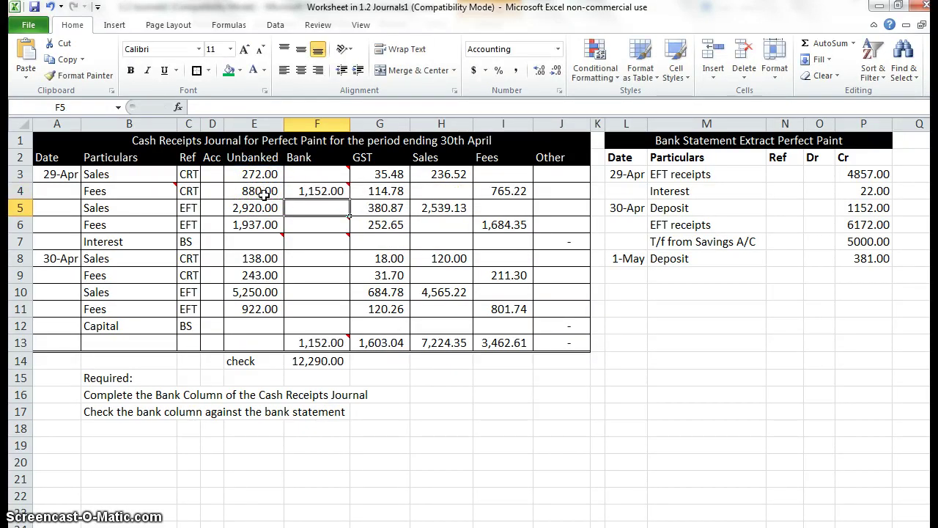
mouse_move(319, 194)
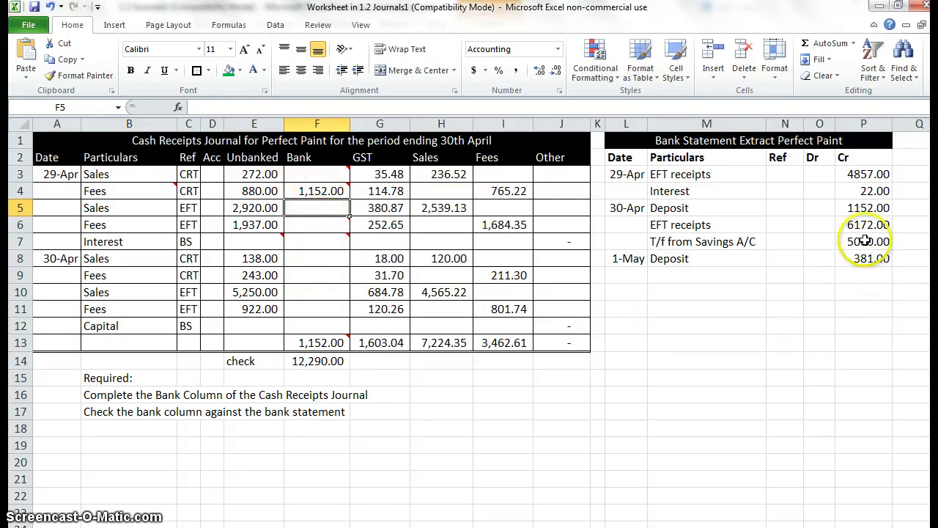
left_click(864, 208)
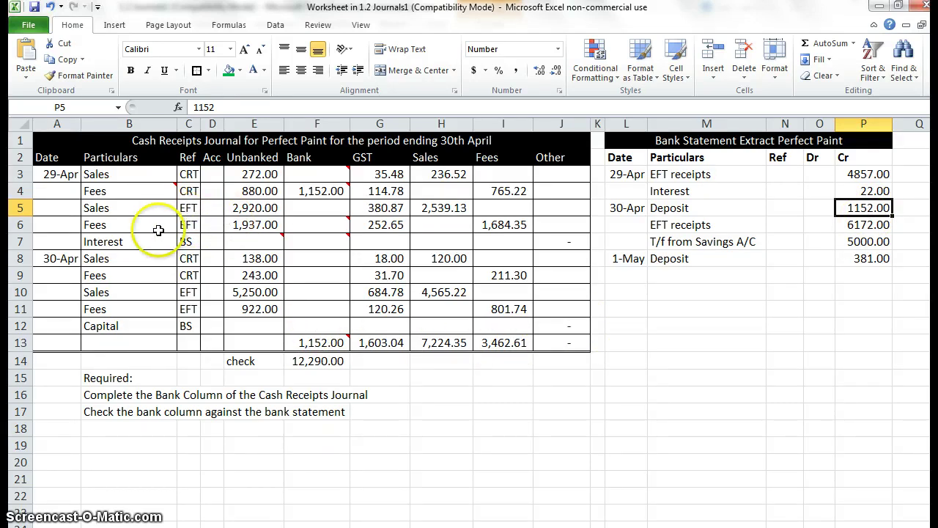
Enter =E5+E6 in Bank cell F6 for the 29 April EFT receipts and check the banked amounts against the bank statement
left_click(307, 228)
type("=")
left_click(249, 209)
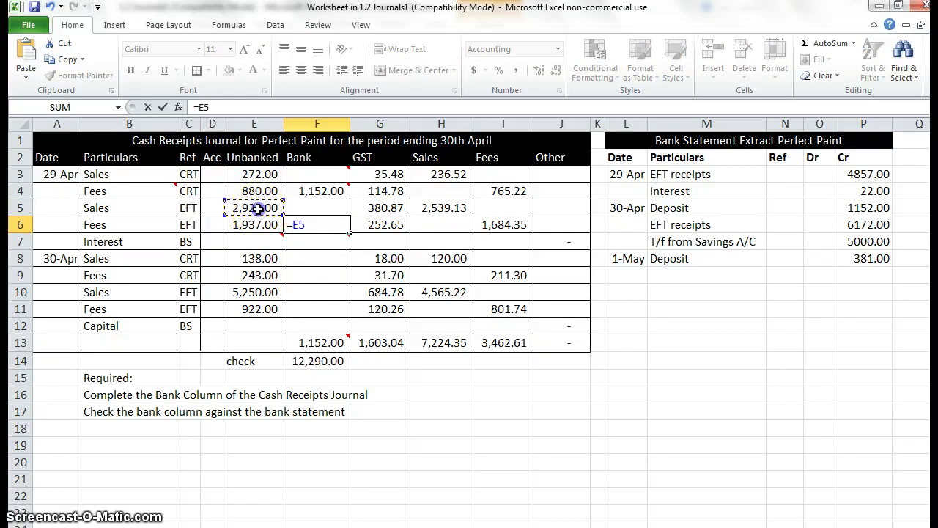
type("+")
left_click(258, 226)
key("Return")
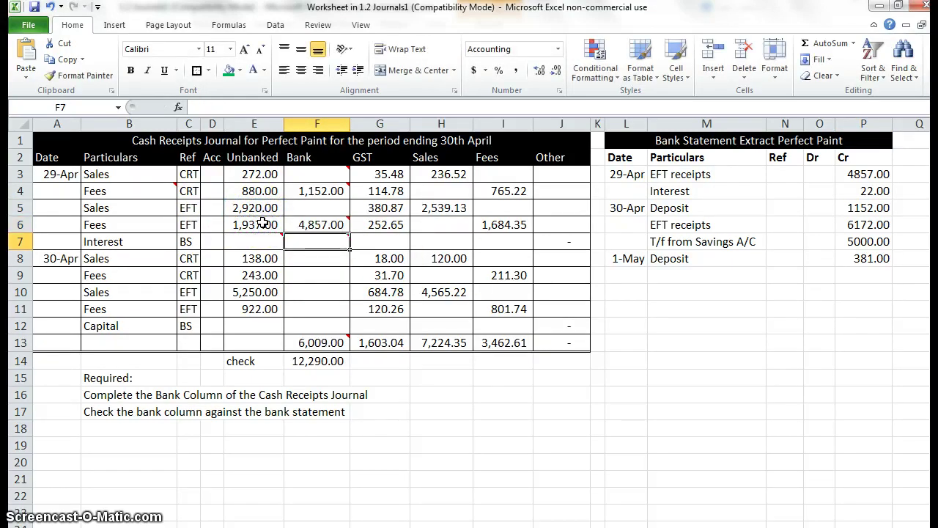
mouse_move(258, 241)
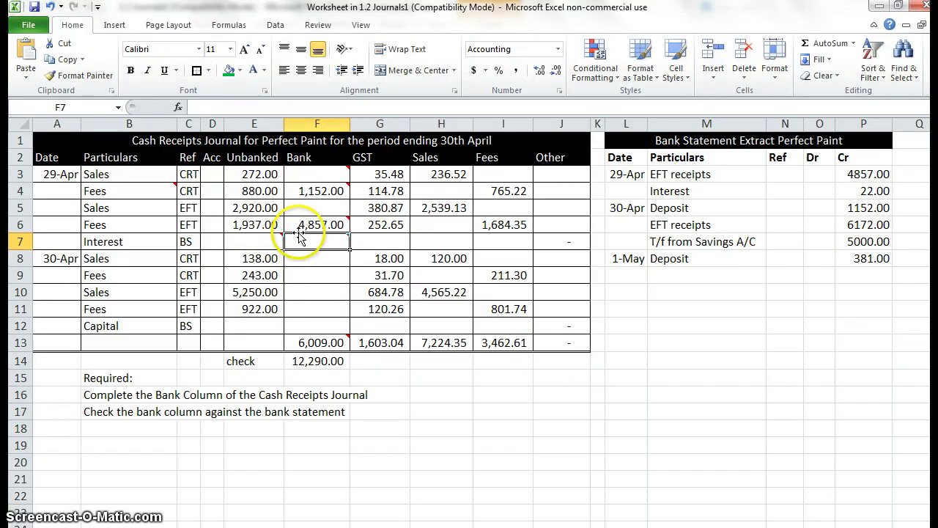
left_click(299, 236)
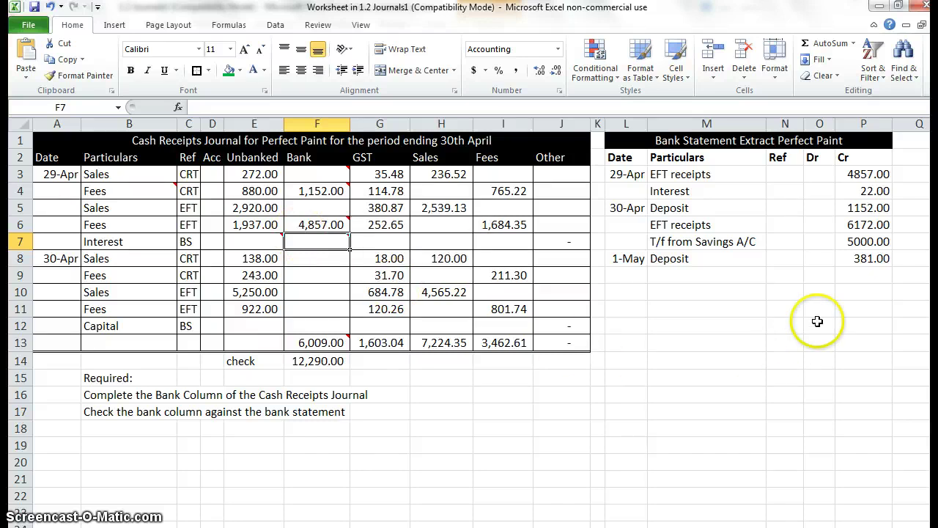
left_click(865, 174)
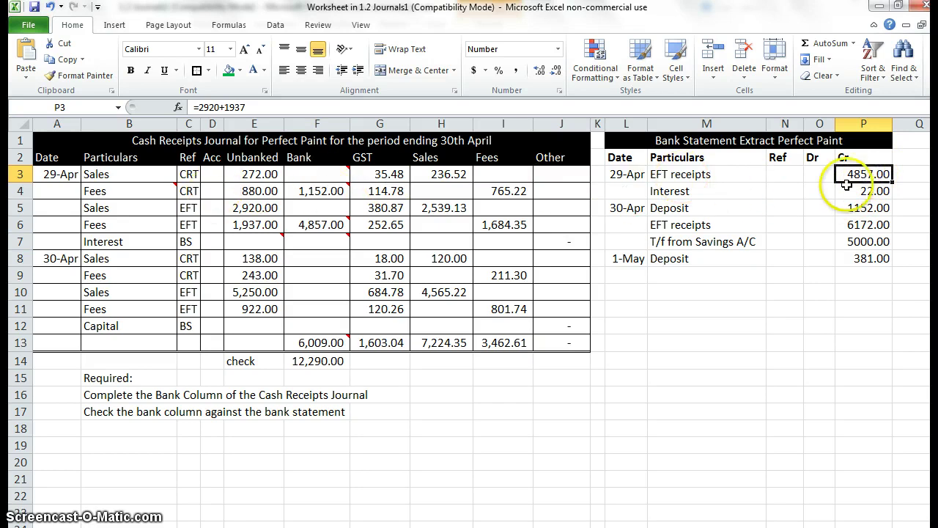
left_click(880, 209)
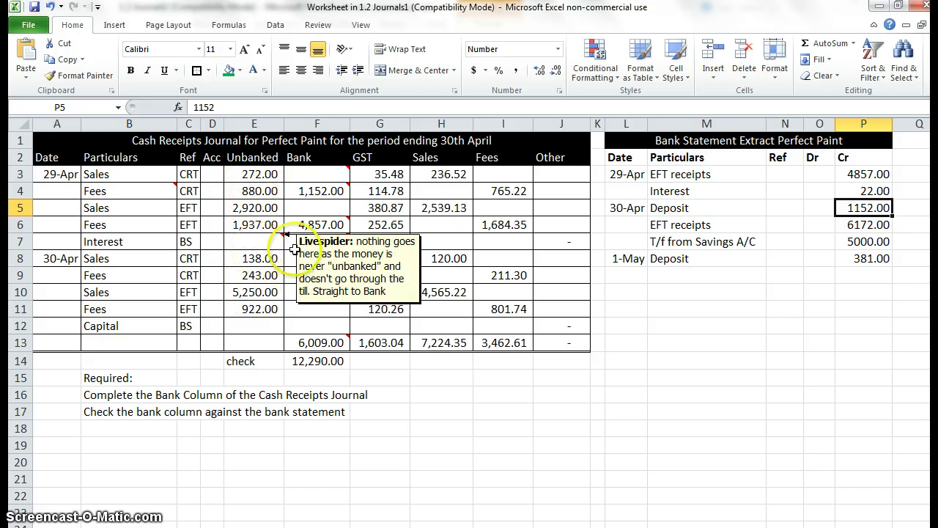
Enter 22 in Bank cell F7 for the interest and inspect the matching Other column entry in J7
left_click(302, 242)
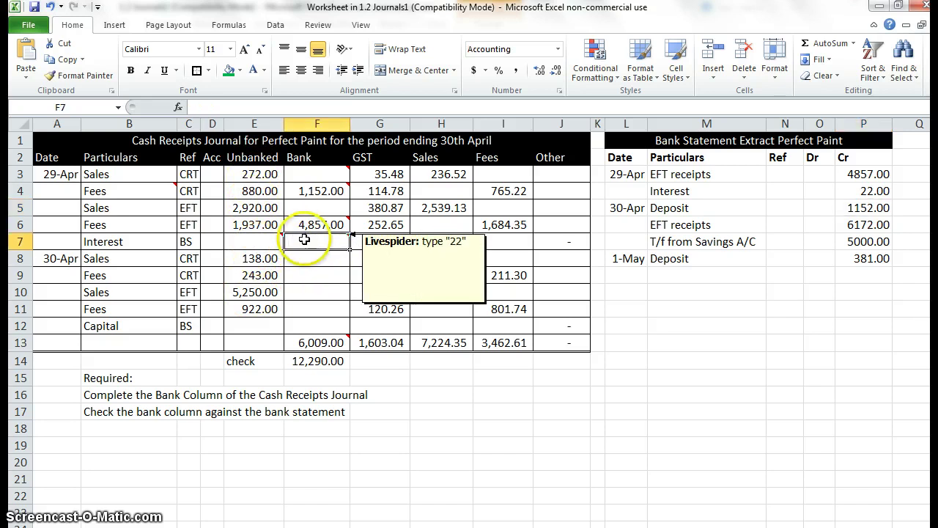
type("22")
key("Return")
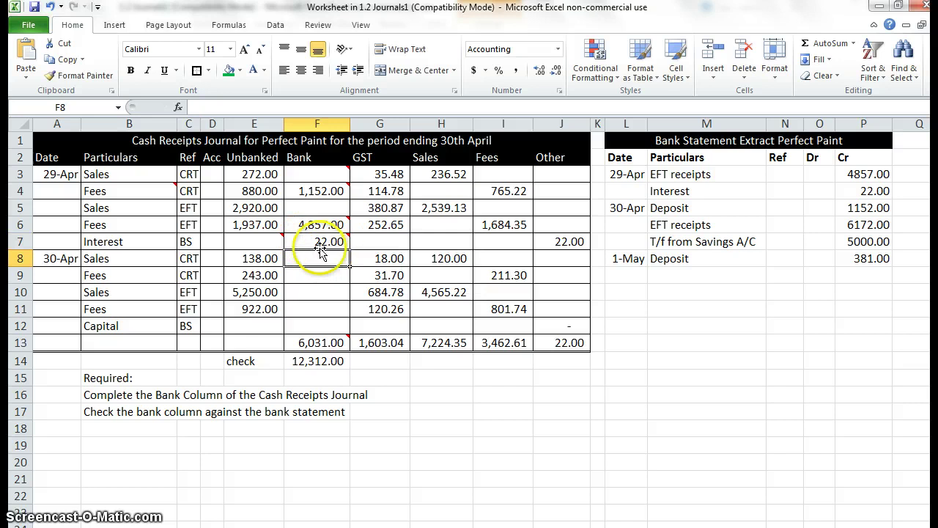
left_click(582, 241)
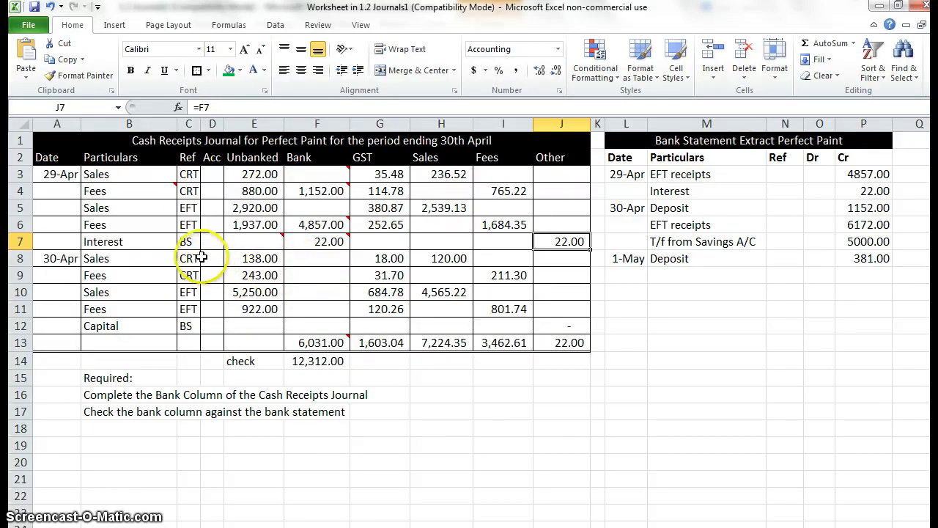
Enter =E8+E9 in Bank cell F9 to total the 30 April cash register sales and fees
left_click(299, 272)
type("=")
left_click(259, 259)
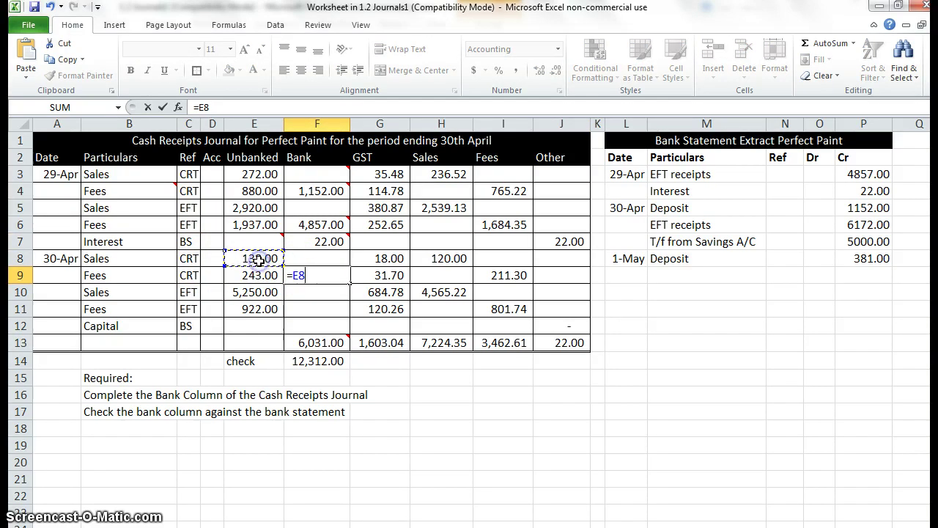
type("+")
left_click(255, 275)
key("Return")
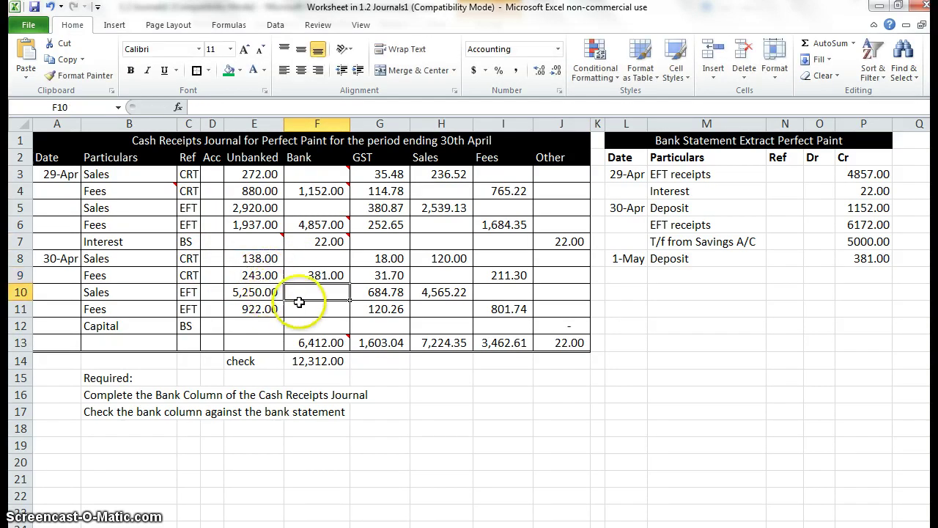
Enter =E10+E11 in Bank cell F11 to total the 30 April EFT sales and fees
left_click(300, 307)
type("=")
left_click(255, 289)
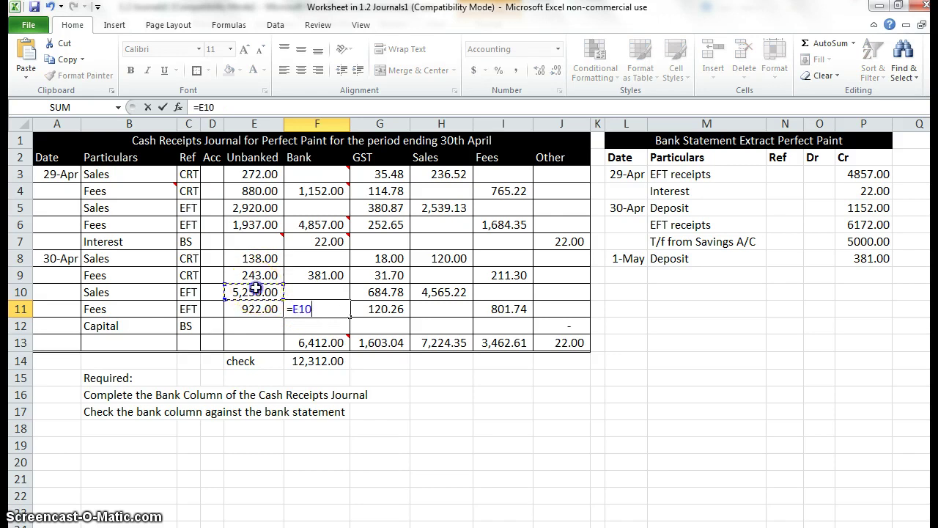
type("+")
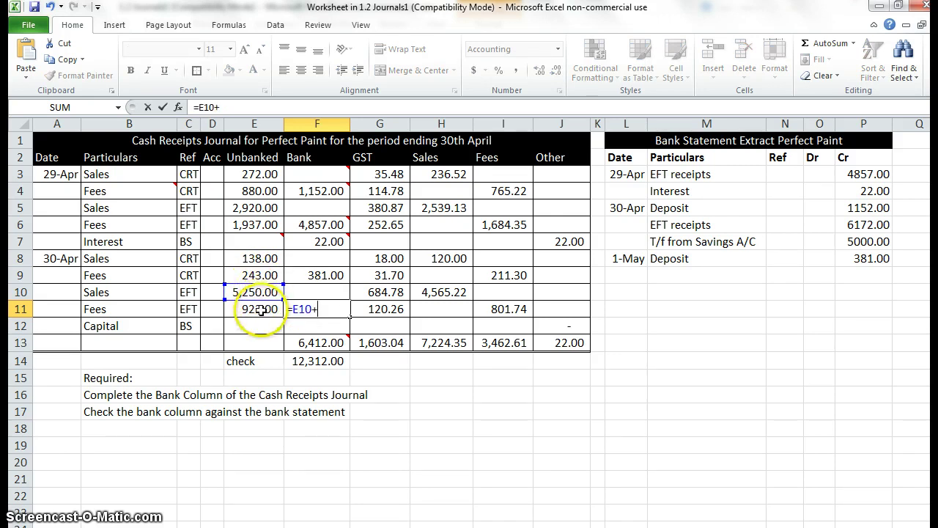
left_click(260, 308)
key("Return")
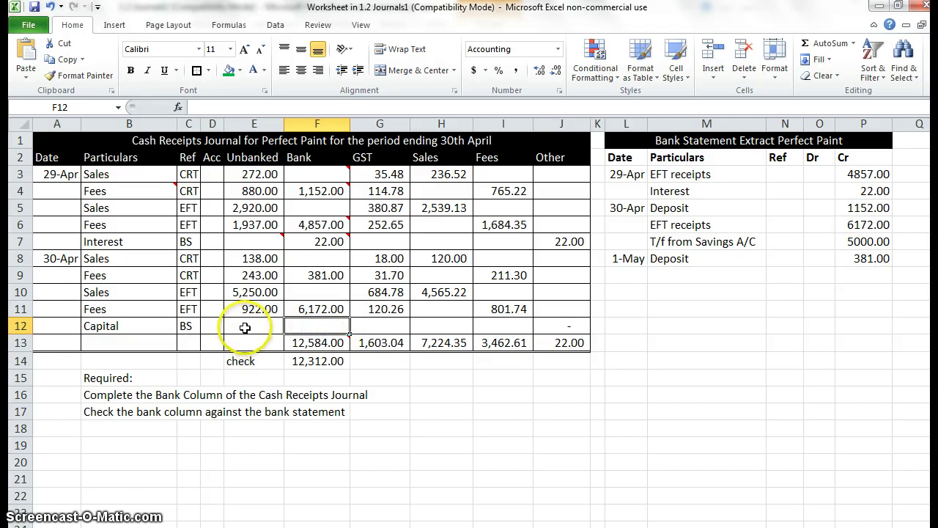
Enter 5000 in Bank cell F12 for the capital transfer and auto-fit the width of the Other column J
type("5000")
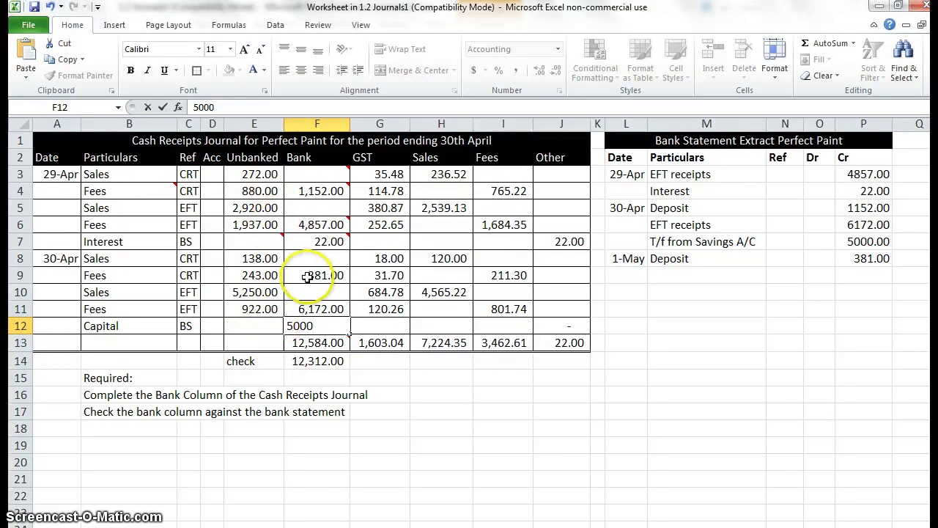
key("Return")
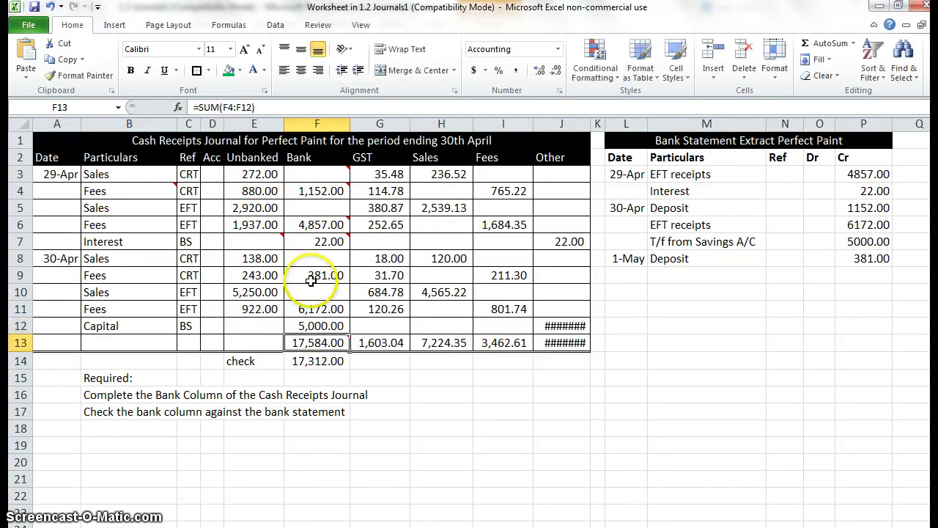
double_click(592, 123)
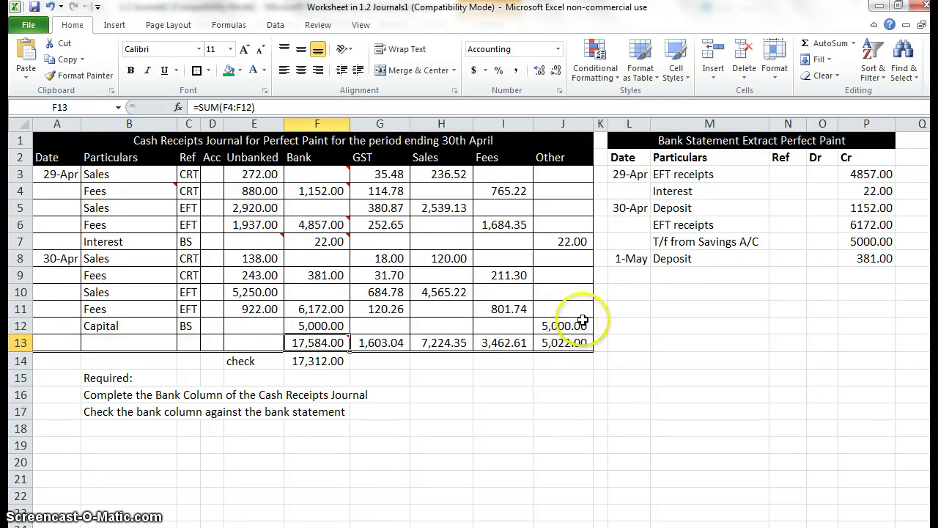
Inspect the check formula in F14 and redo the Bank total in F13 as an AutoSum of F3:F12
left_click(320, 360)
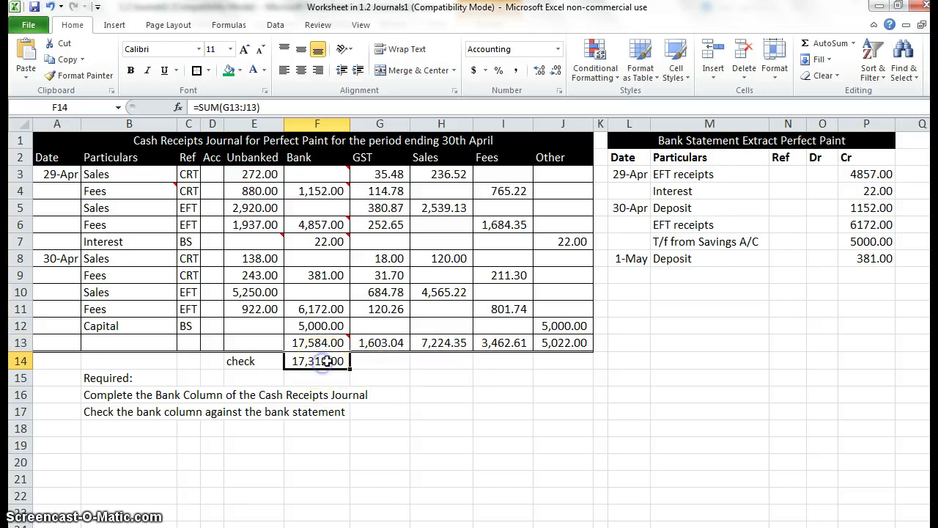
left_click(322, 342)
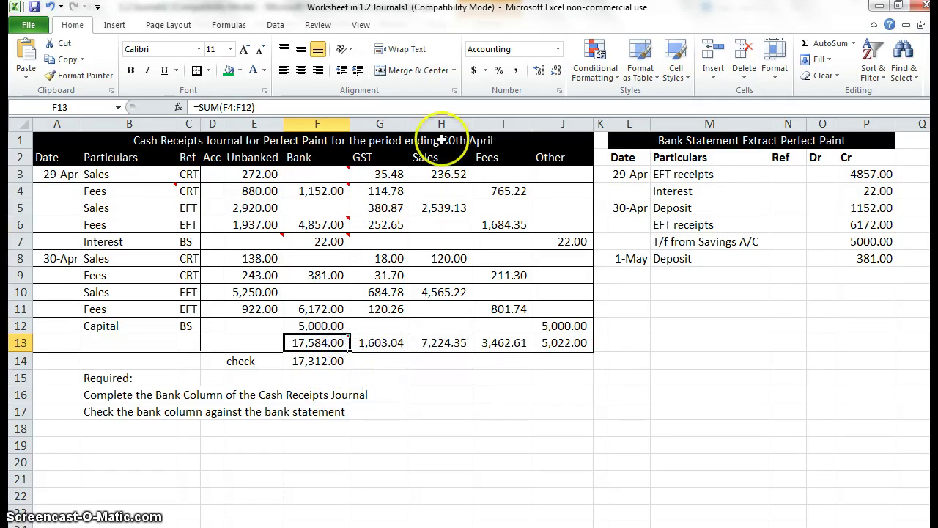
left_click(821, 42)
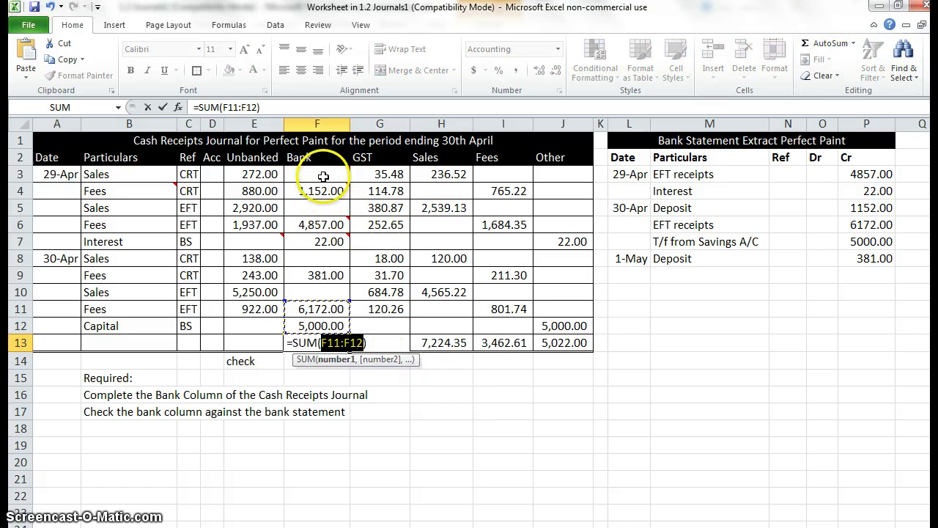
left_click_drag(323, 176, 339, 325)
key("Return")
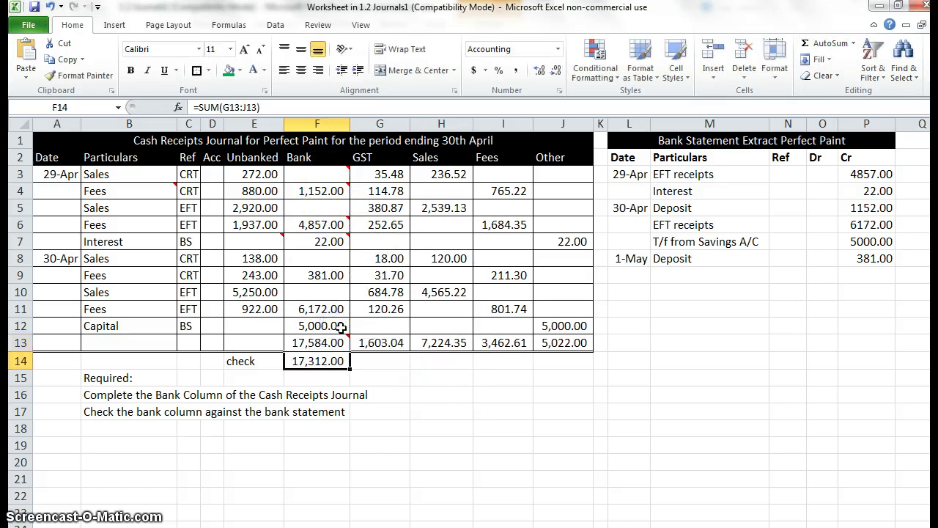
Enter =F13-F14 in cell G15 to calculate the difference between the Bank total and the check figure
left_click(381, 377)
type("=")
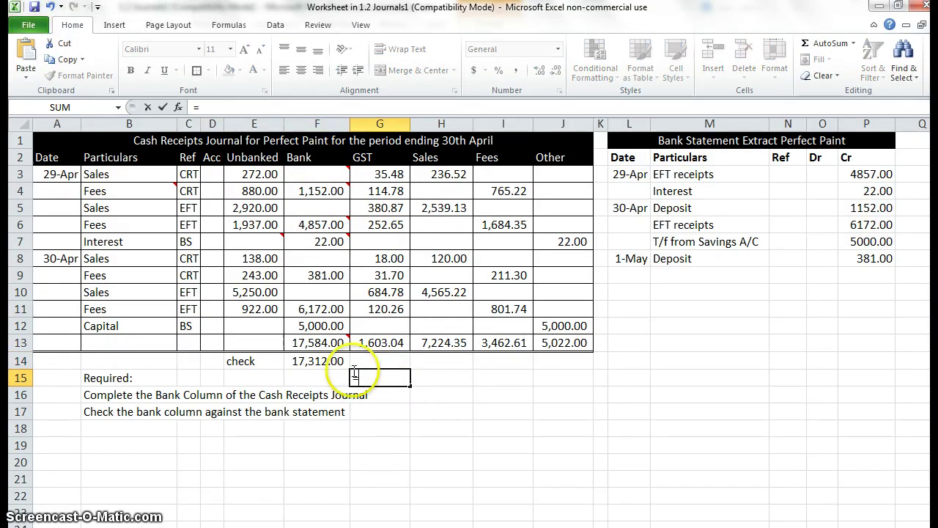
left_click(315, 342)
type("-")
left_click(330, 360)
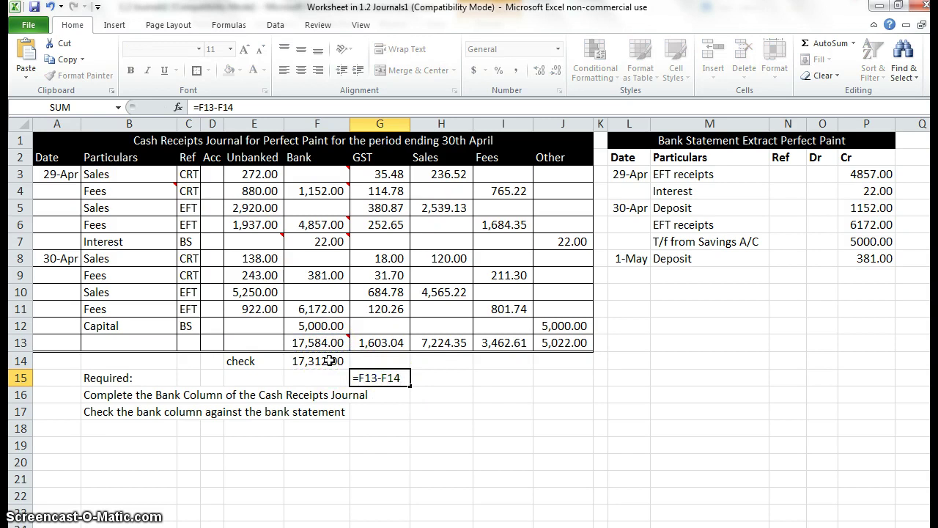
key("Return")
left_click(381, 397)
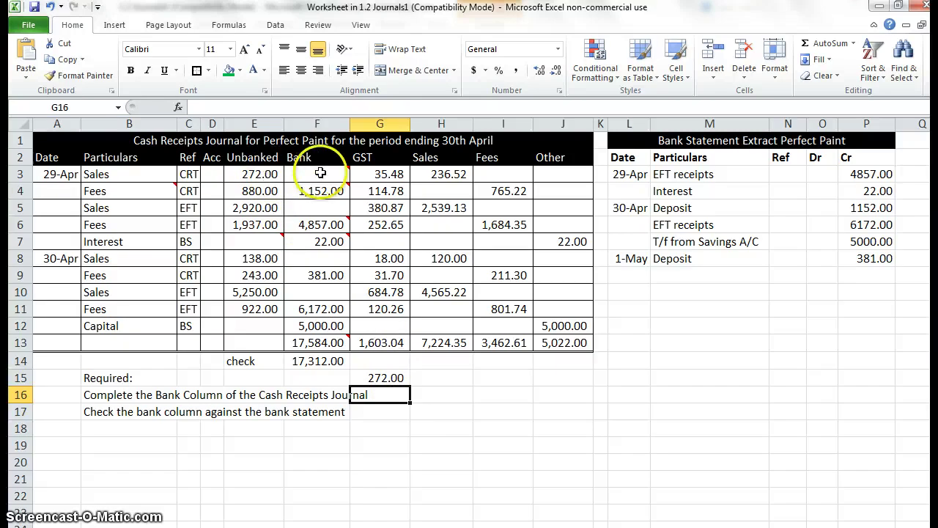
Correct the GST total formula in G13 to =SUM(G3:G12) so that it includes row 3
left_click(390, 340)
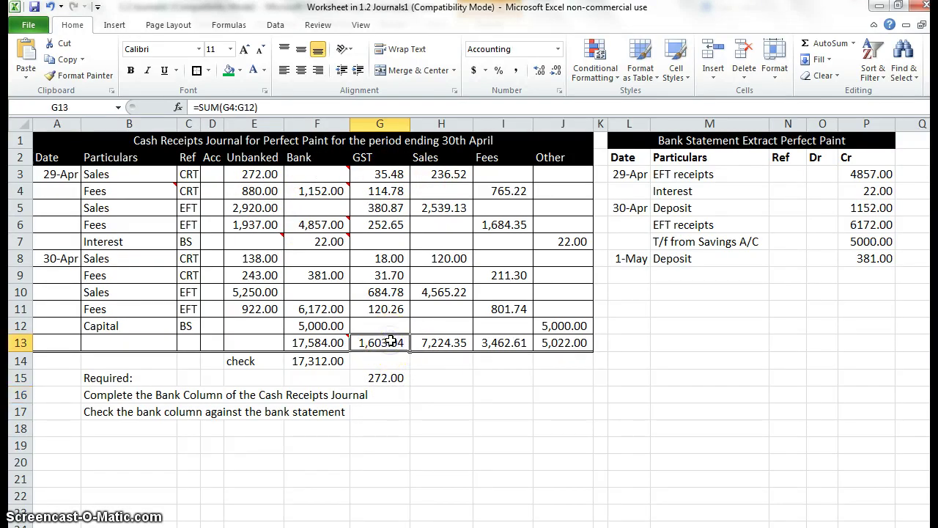
left_click(235, 107)
key("BackSpace")
type("3")
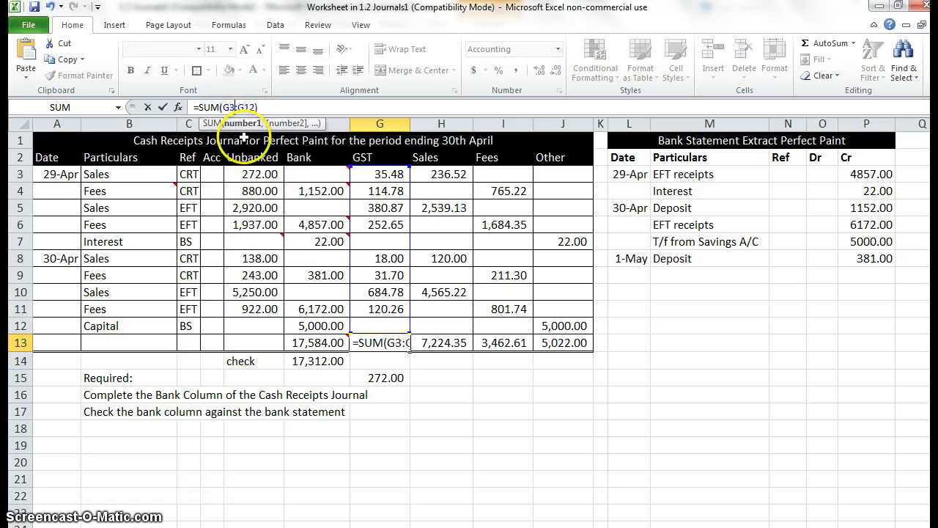
key("Return")
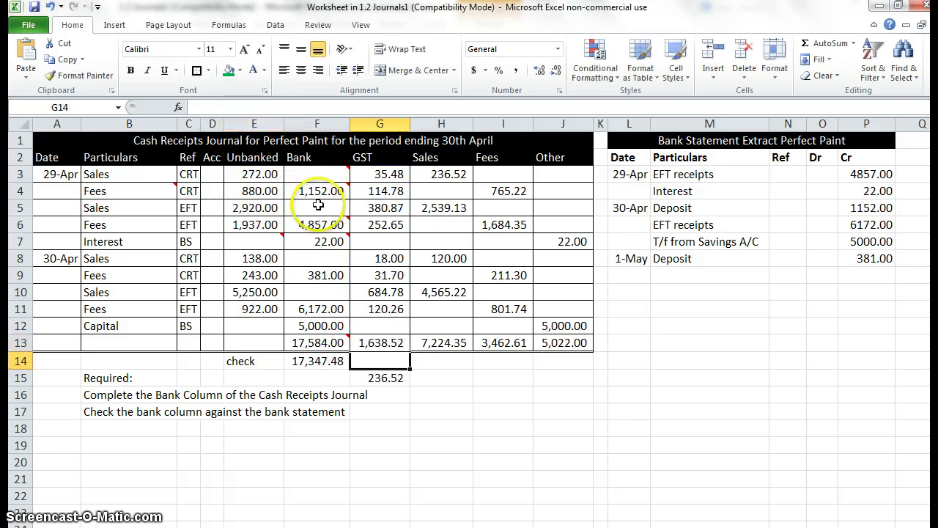
Fill the corrected GST total formula from G13 across the Sales, Fees and Other totals in H13:J13
mouse_move(315, 191)
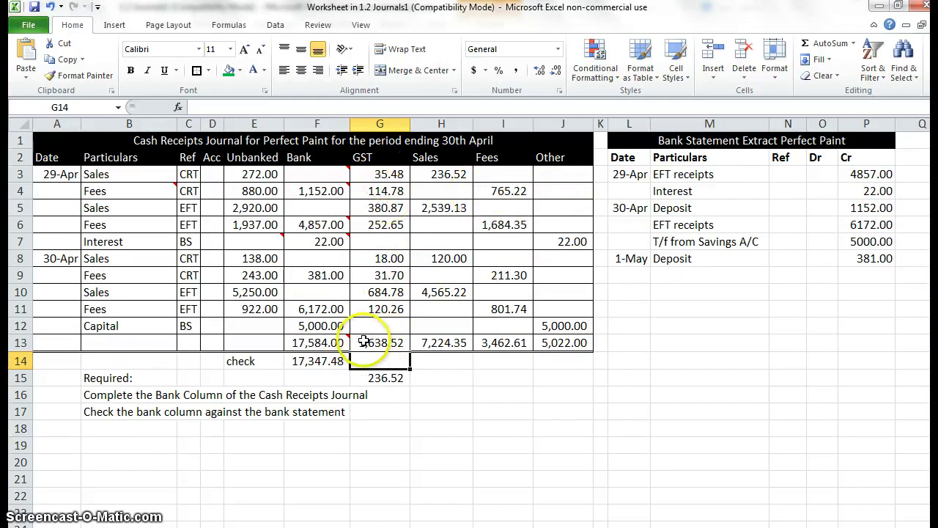
mouse_move(334, 343)
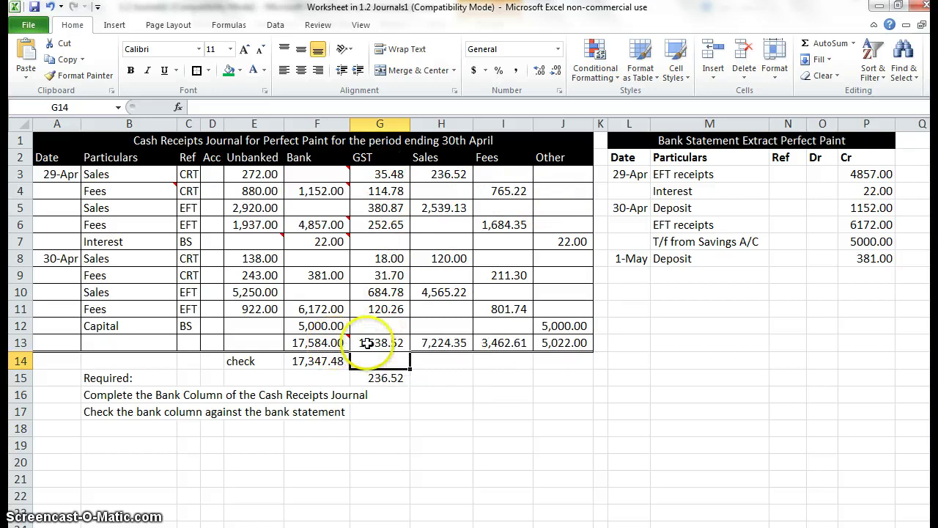
left_click(368, 342)
left_click_drag(410, 354, 575, 350)
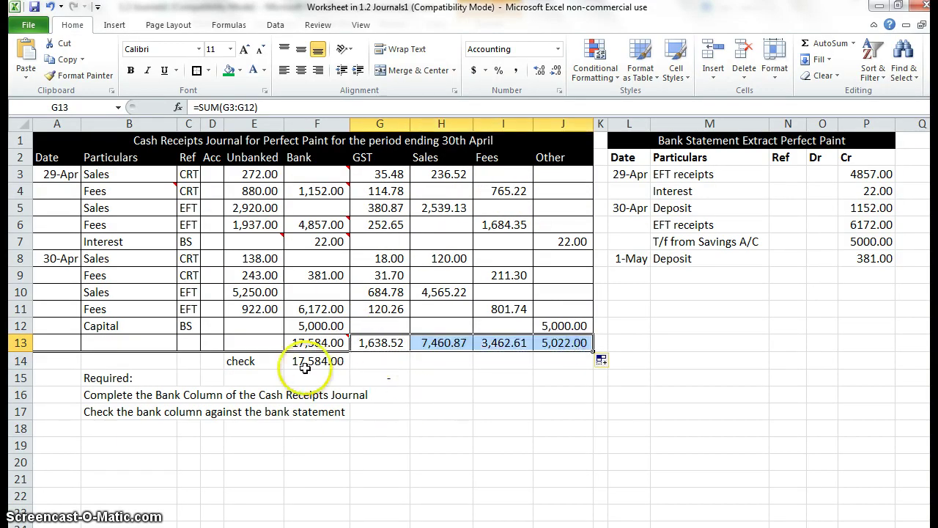
left_click(410, 384)
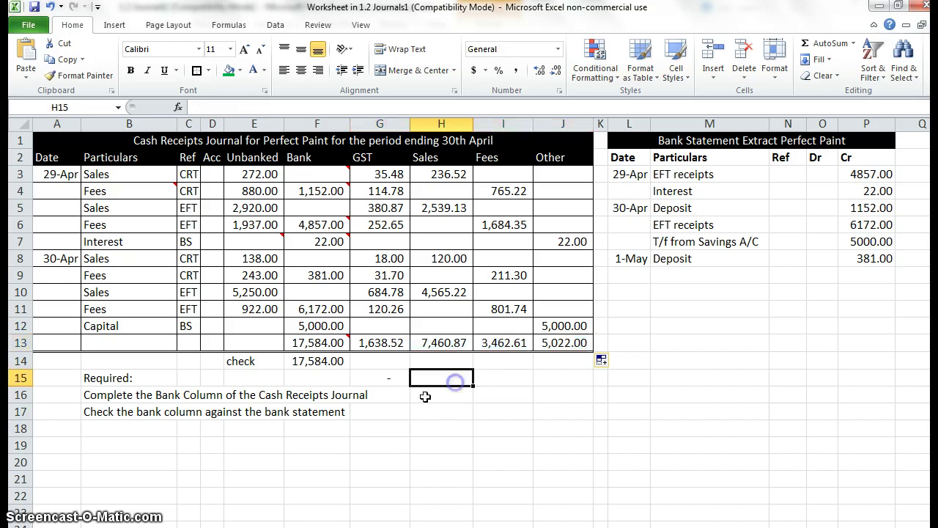